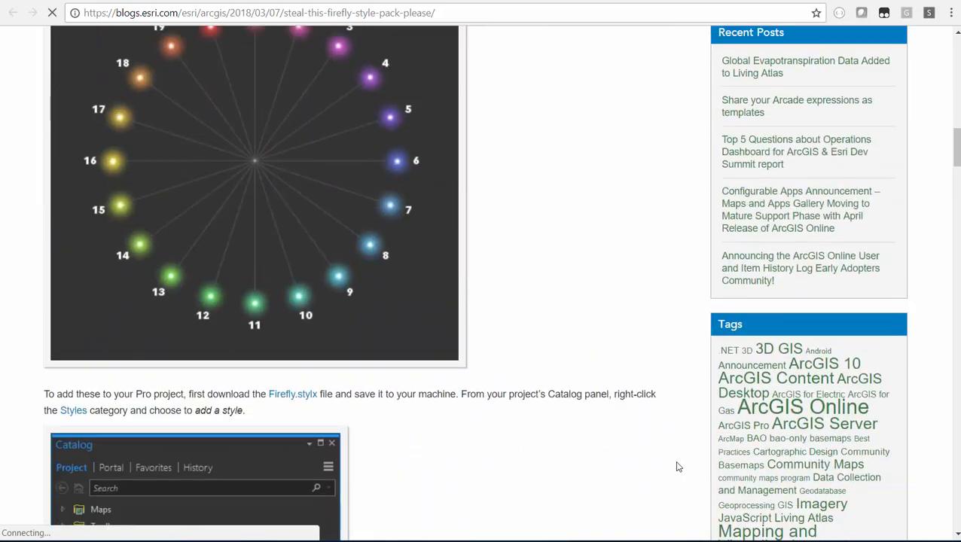
# Review the Firefly point symbol examples in the blog post and switch to the ChicagoData report in Power BI.
pyautogui.scroll(-13, 677, 467)
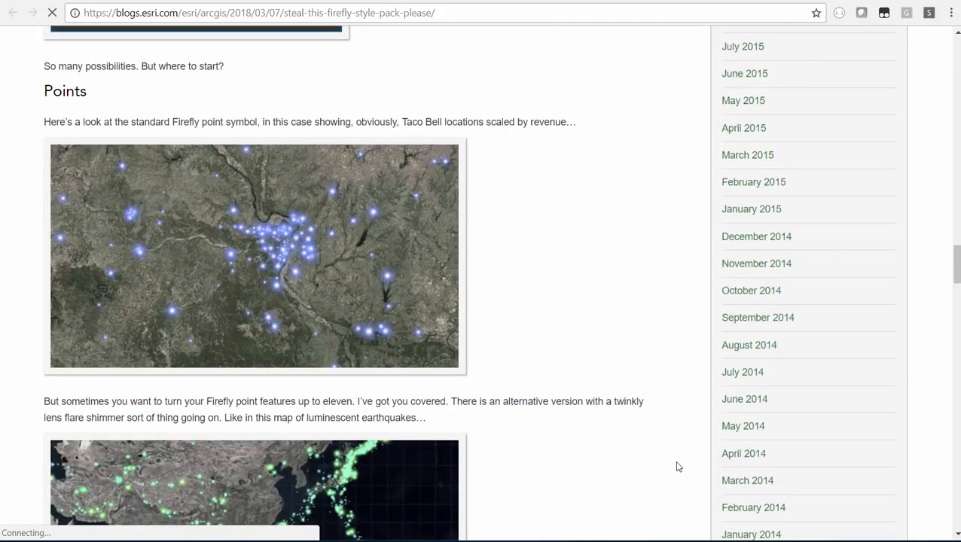
pyautogui.scroll(-1, 676, 467)
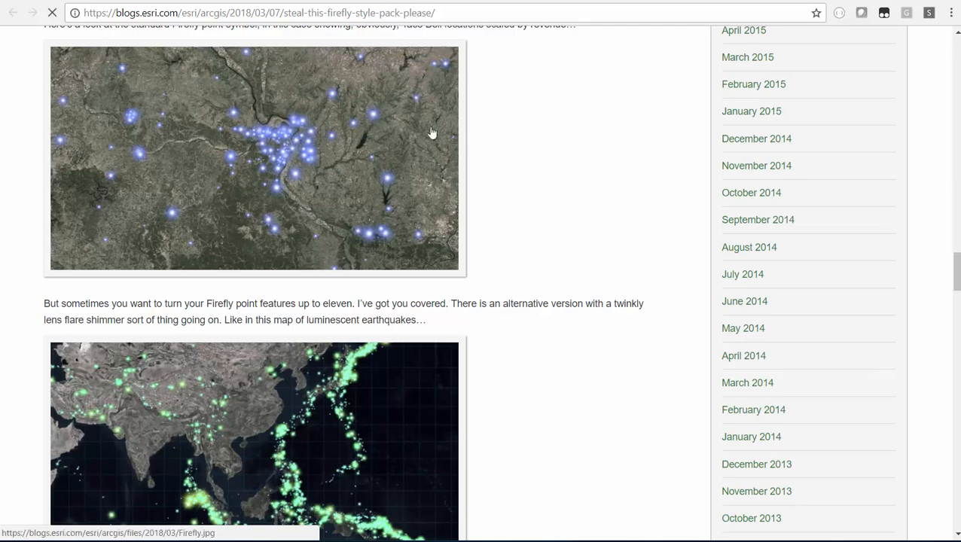
pyautogui.click(365, 2)
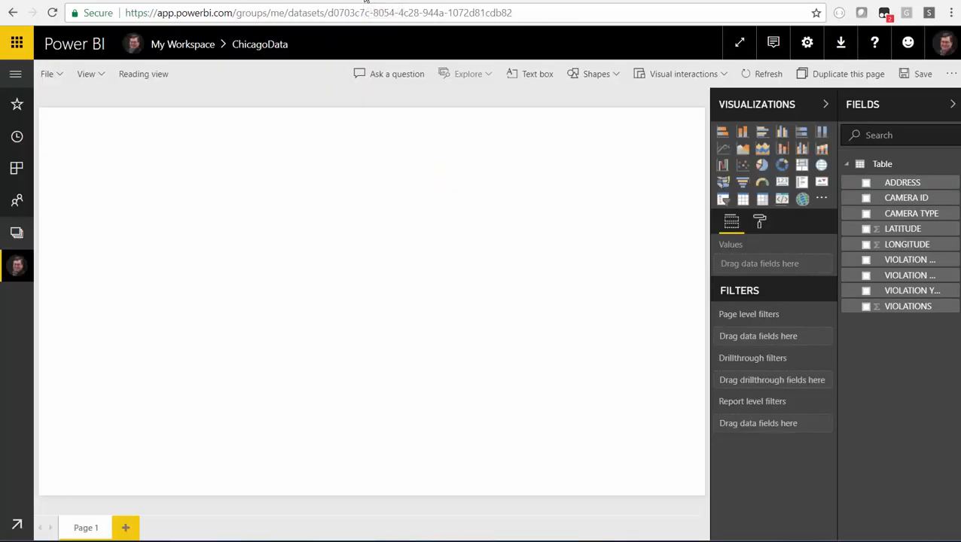
# Find "mapbox" in the visuals marketplace and import the Mapbox Visual (Preview) into the report.
pyautogui.click(822, 200)
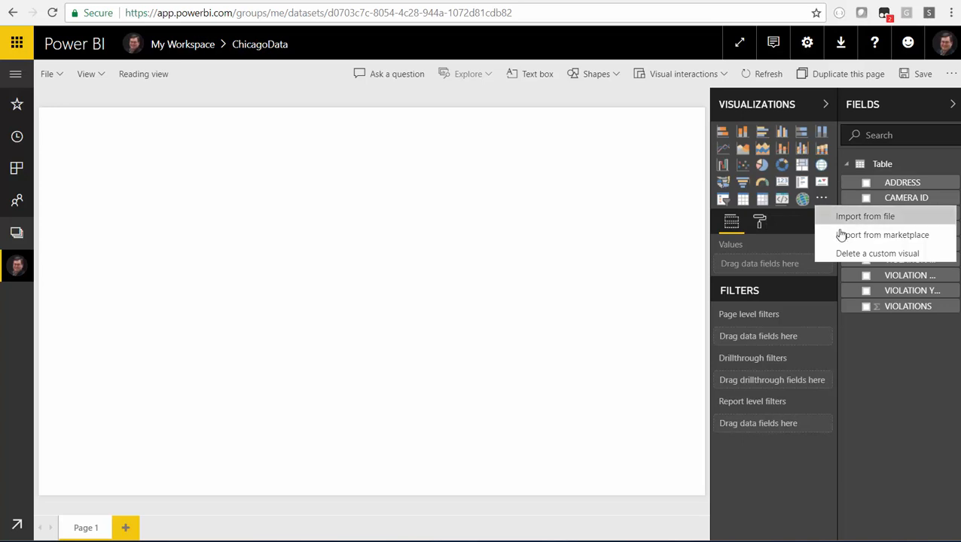
pyautogui.click(840, 237)
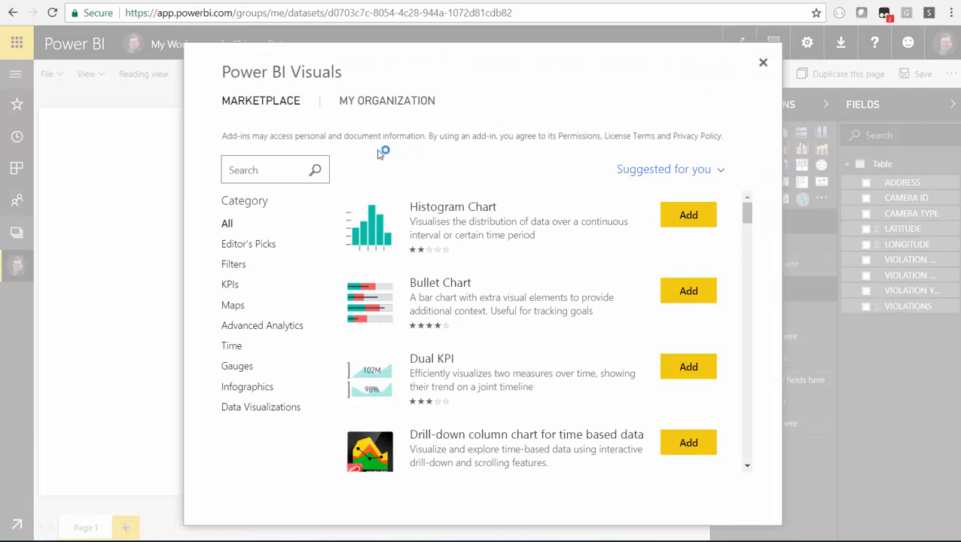
pyautogui.click(283, 162)
pyautogui.write('mapbox')
pyautogui.press('Return')
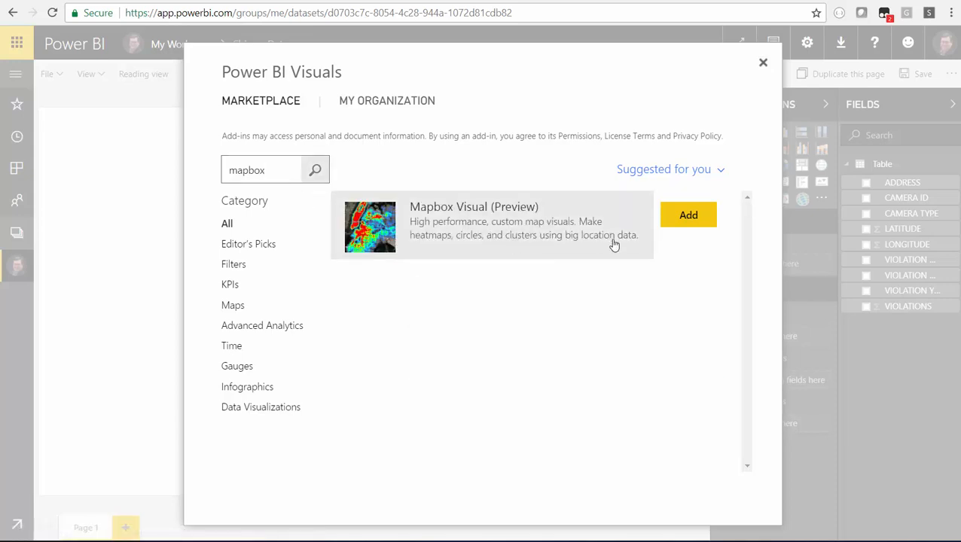
pyautogui.click(672, 223)
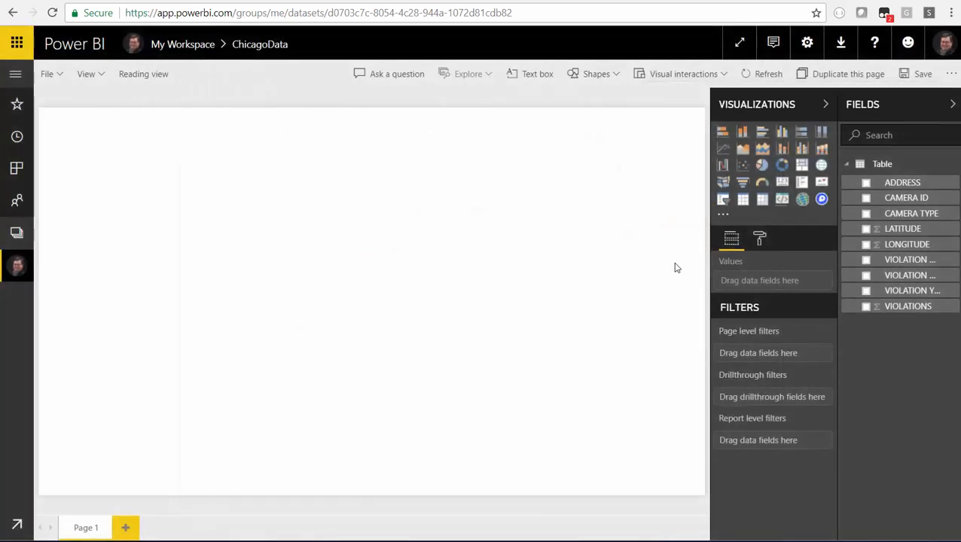
# Place a Mapbox visual on the report page and enlarge it to cover most of the canvas.
pyautogui.click(820, 199)
pyautogui.moveTo(117, 124); pyautogui.dragTo(169, 132)
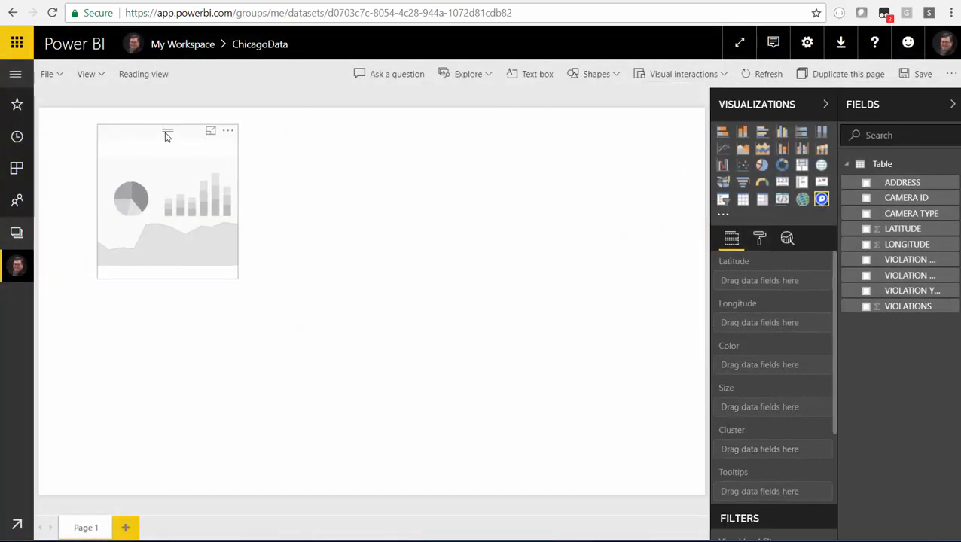
pyautogui.moveTo(236, 278); pyautogui.dragTo(604, 469)
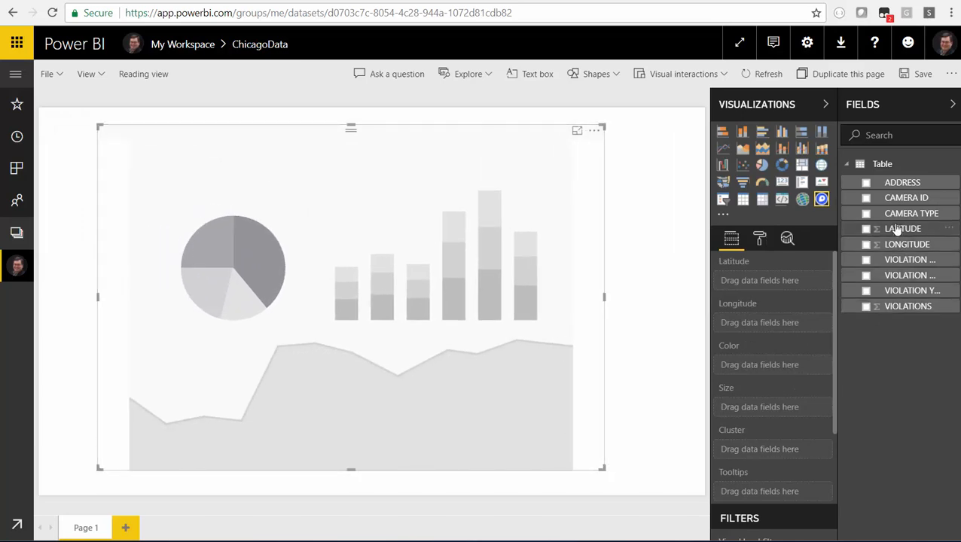
# Assign the LATITUDE and LONGITUDE fields to the Mapbox visual's matching location roles.
pyautogui.moveTo(897, 229); pyautogui.dragTo(790, 281)
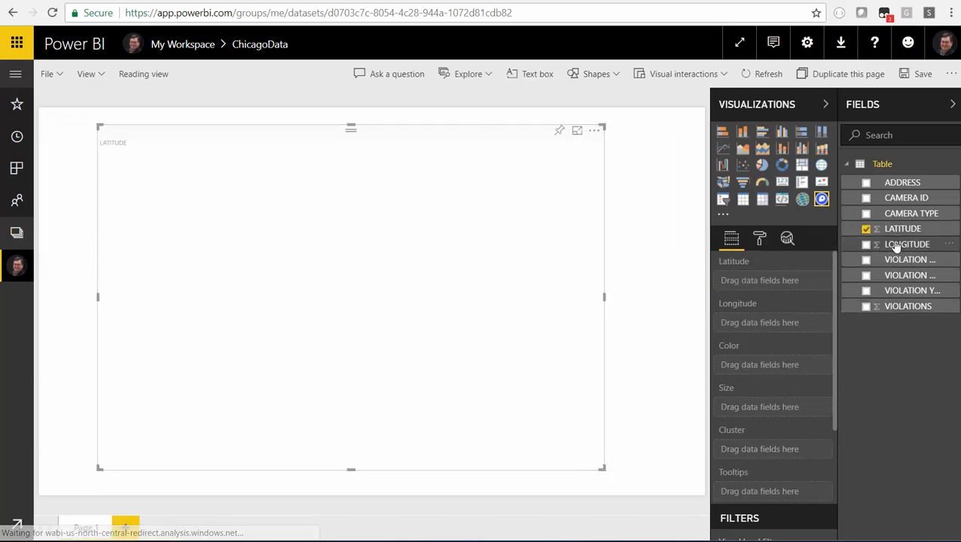
pyautogui.moveTo(892, 245); pyautogui.dragTo(787, 329)
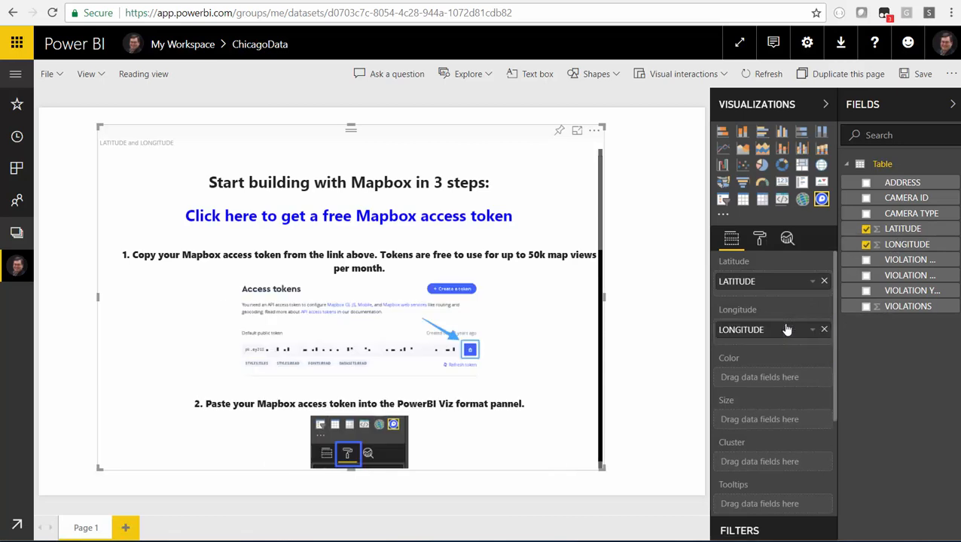
# Paste the Mapbox access token into the visual's Viz Settings.
pyautogui.click(760, 239)
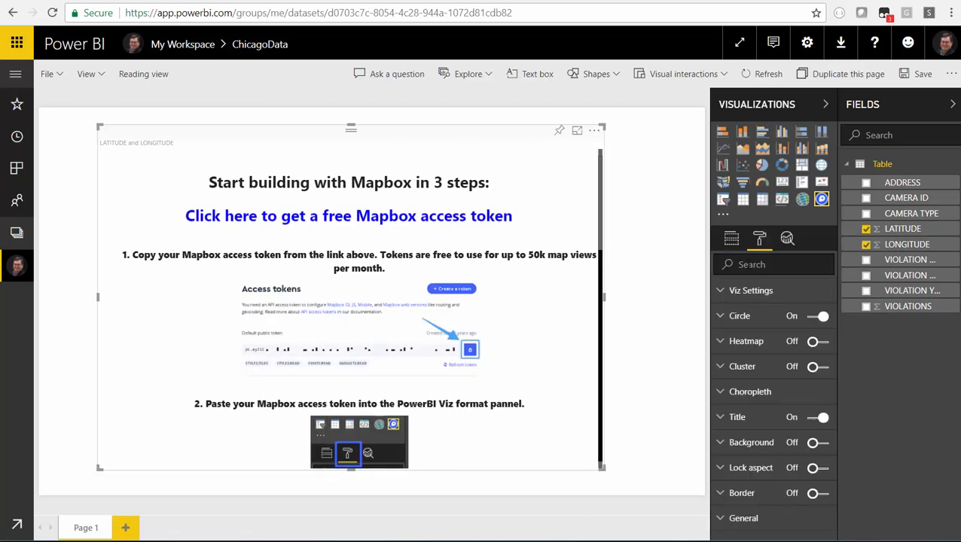
pyautogui.click(746, 298)
pyautogui.click(780, 314)
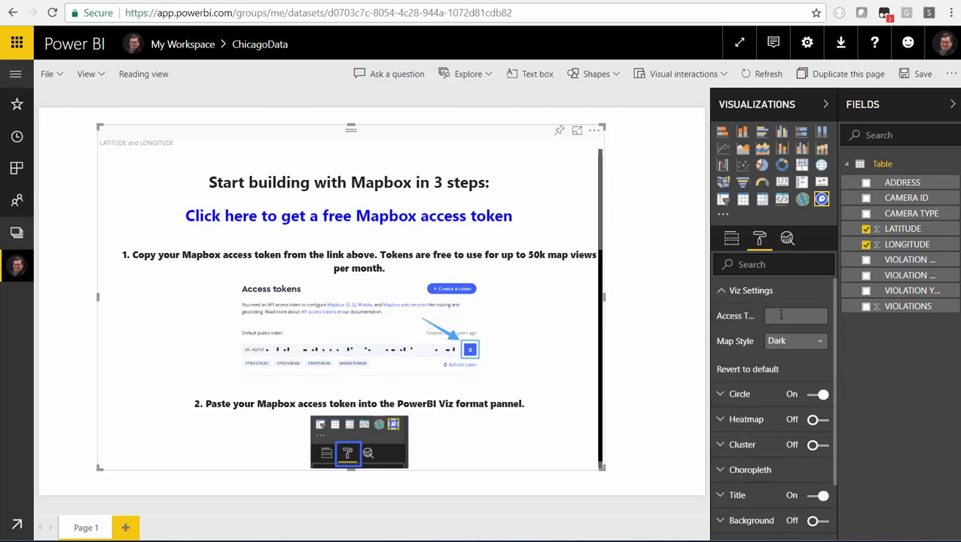
pyautogui.hotkey('ctrl', 'v')
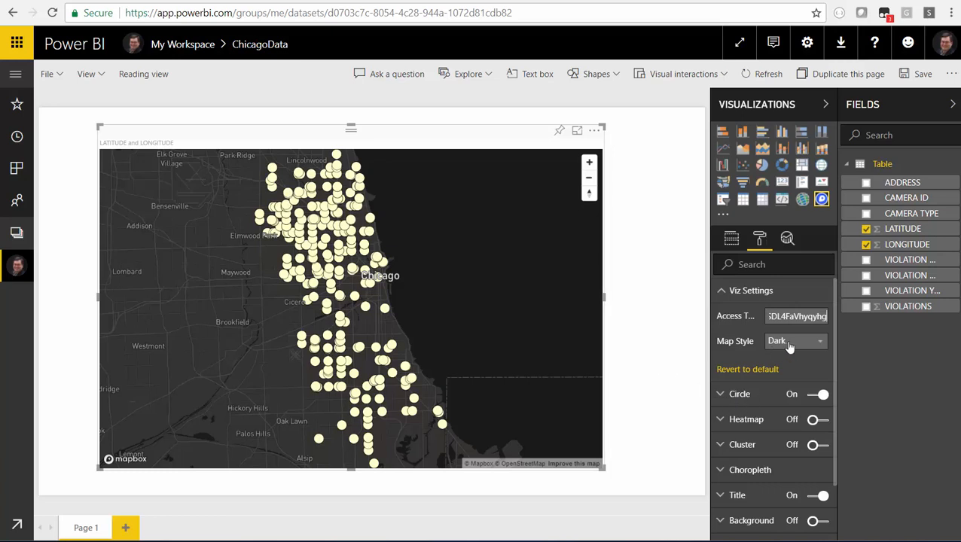
# Set the map's circle radius to 1 and widen the Visualizations pane.
pyautogui.click(722, 399)
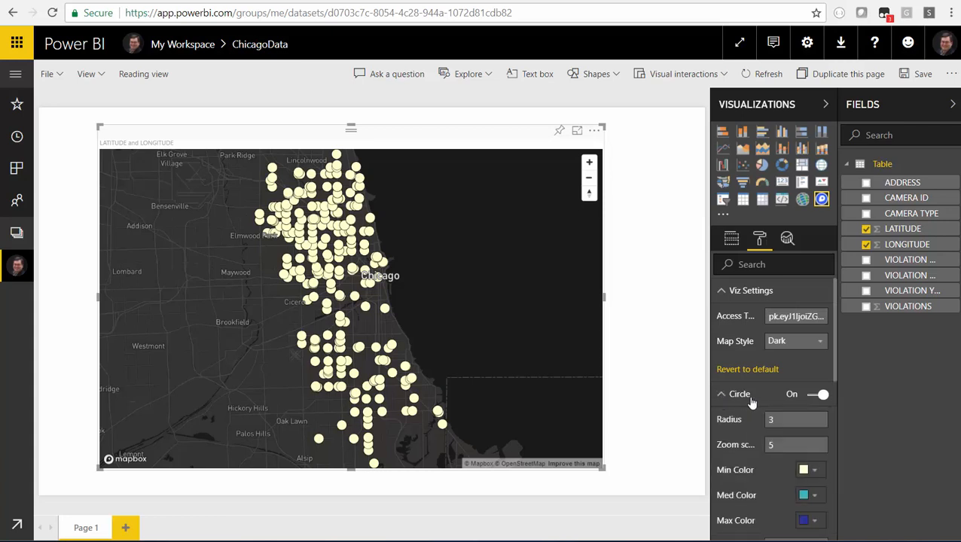
pyautogui.scroll(-1, 751, 403)
pyautogui.scroll(-2, 751, 403)
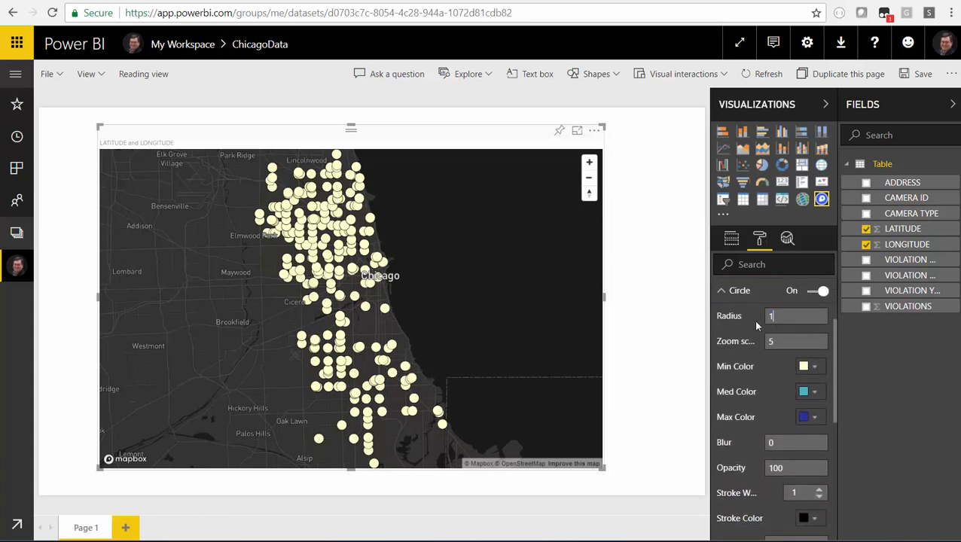
pyautogui.press('Tab')
pyautogui.click(781, 341)
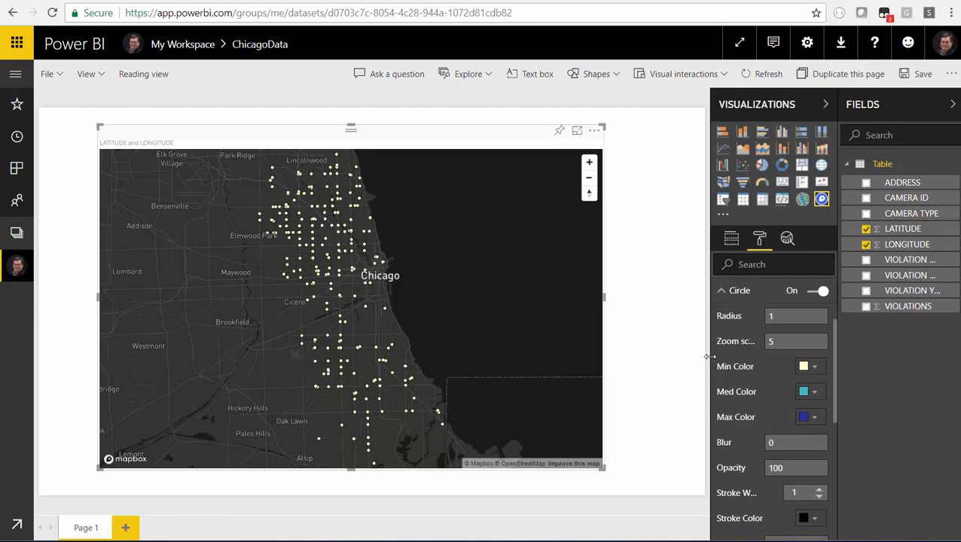
pyautogui.moveTo(711, 352); pyautogui.dragTo(679, 360)
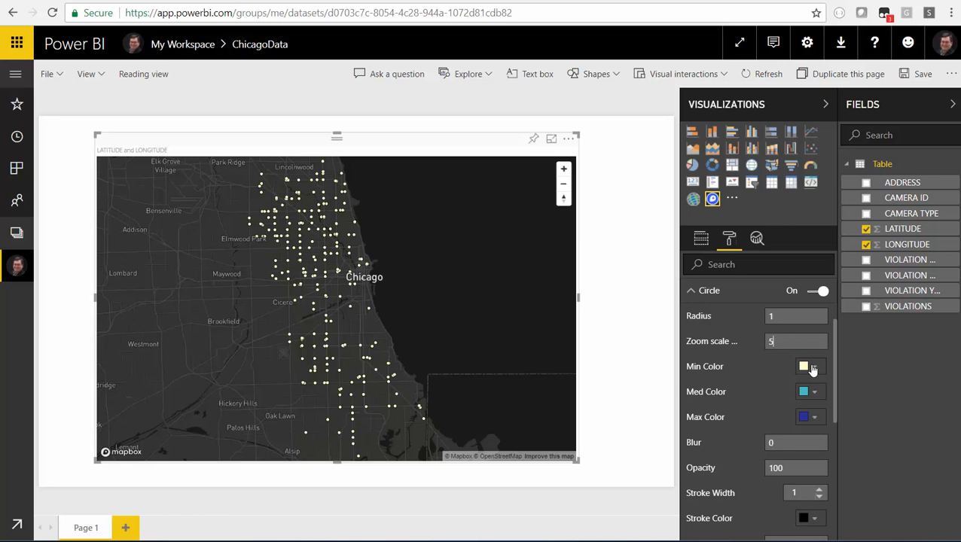
# Set the circles' minimum, medium and maximum colors all to white.
pyautogui.click(812, 370)
pyautogui.click(710, 308)
pyautogui.click(806, 391)
pyautogui.click(708, 264)
pyautogui.click(814, 417)
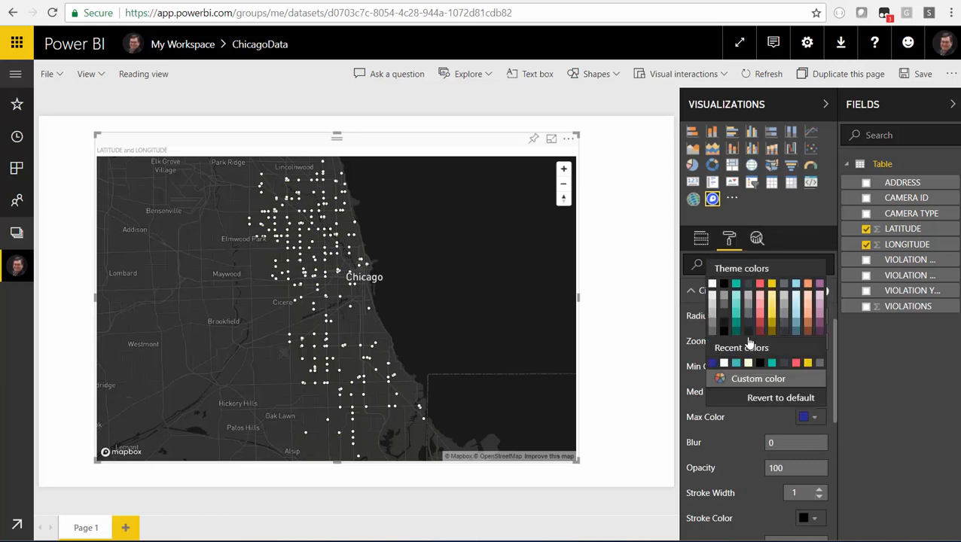
pyautogui.click(714, 290)
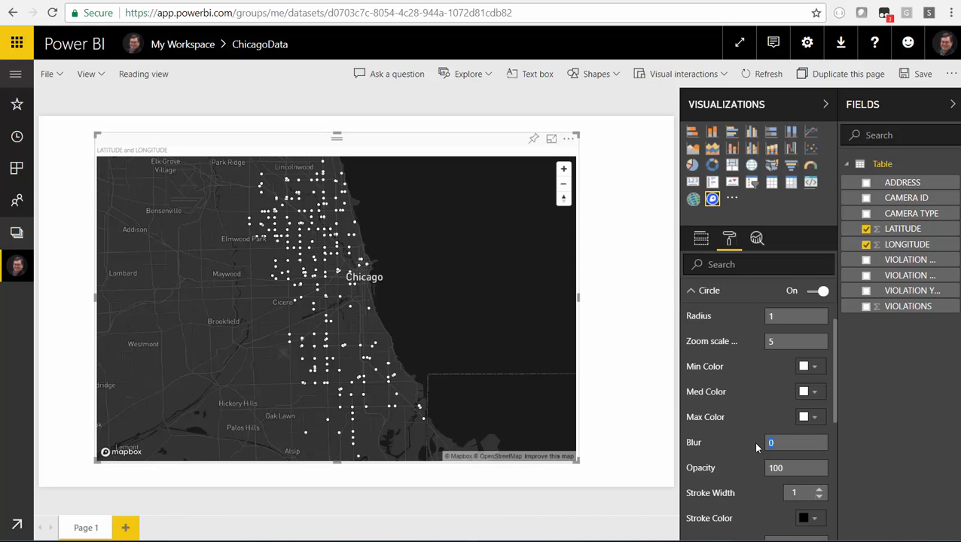
# Set the circle blur to 80 and the stroke width to 5.
pyautogui.press('Return')
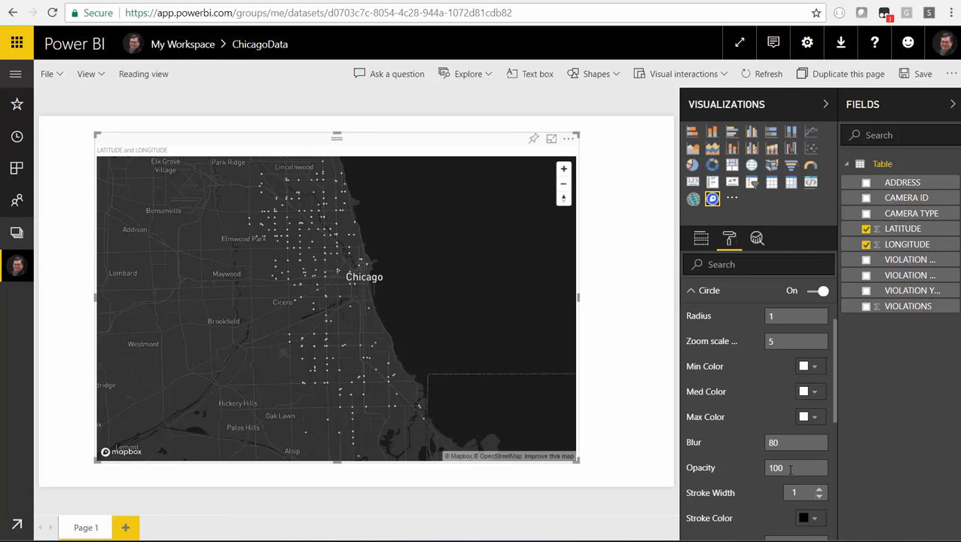
pyautogui.scroll(-2, 790, 468)
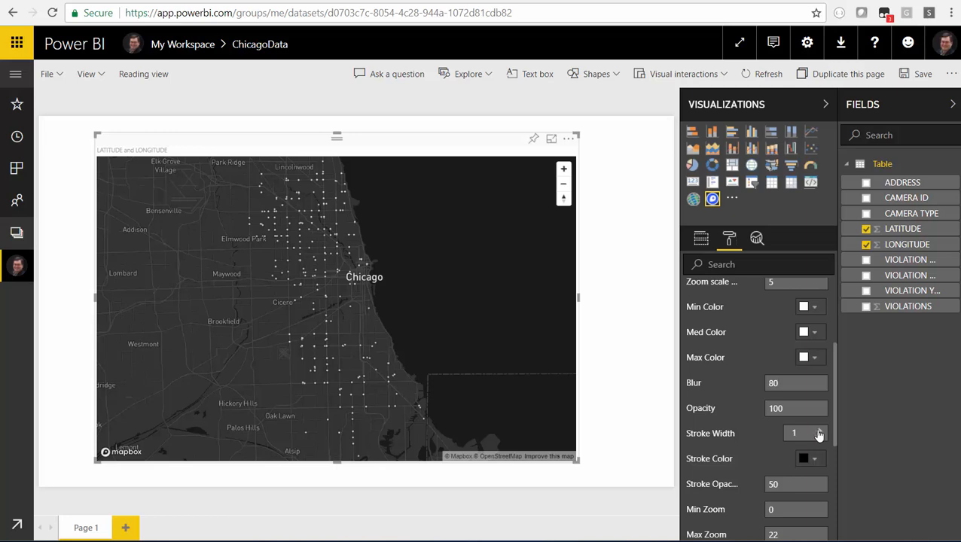
pyautogui.click(819, 431)
pyautogui.click(820, 431)
pyautogui.click(819, 431)
pyautogui.click(819, 431)
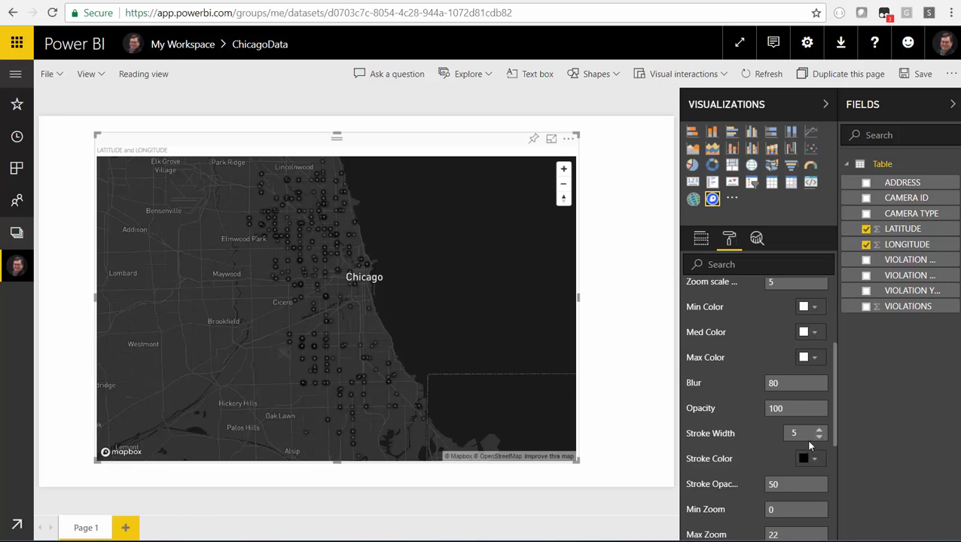
# Set the circle stroke color to teal from the theme colors and the stroke opacity to 25.
pyautogui.click(816, 461)
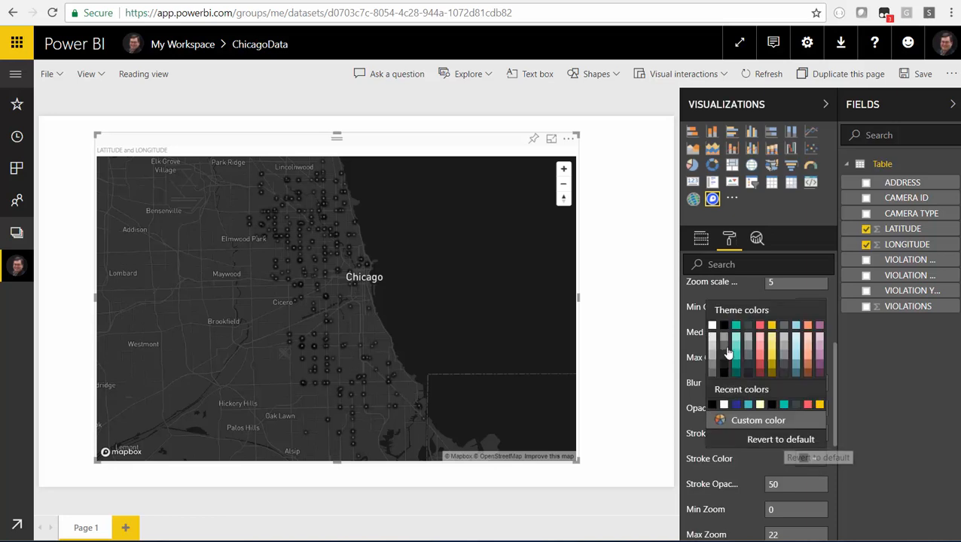
pyautogui.click(736, 329)
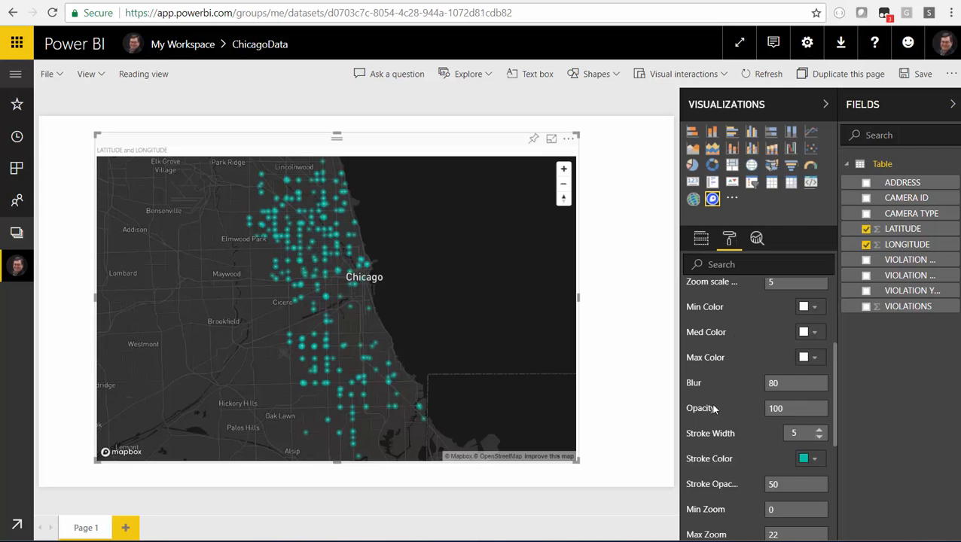
pyautogui.scroll(-1, 714, 408)
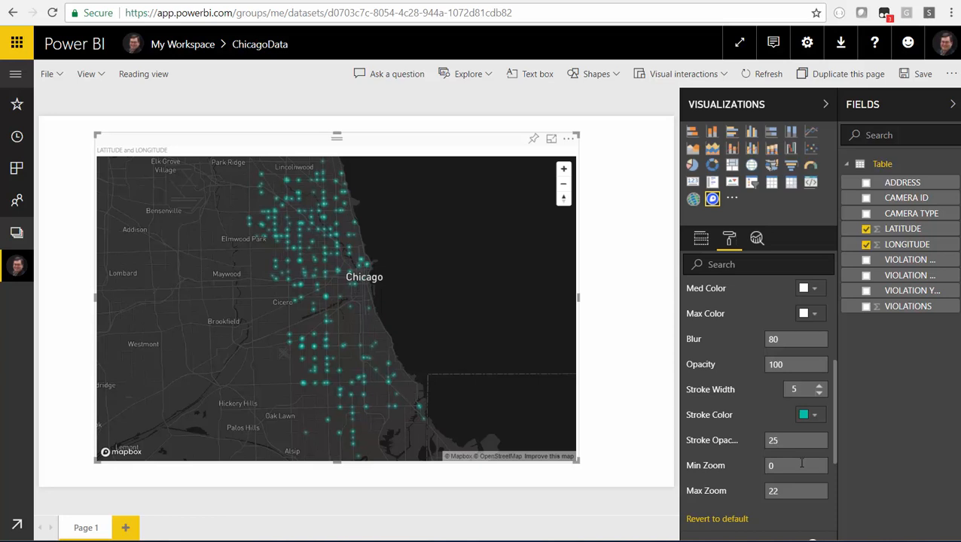
# Examine how the glowing points on the Chicago map look at closer and wider zoom levels.
pyautogui.click(639, 397)
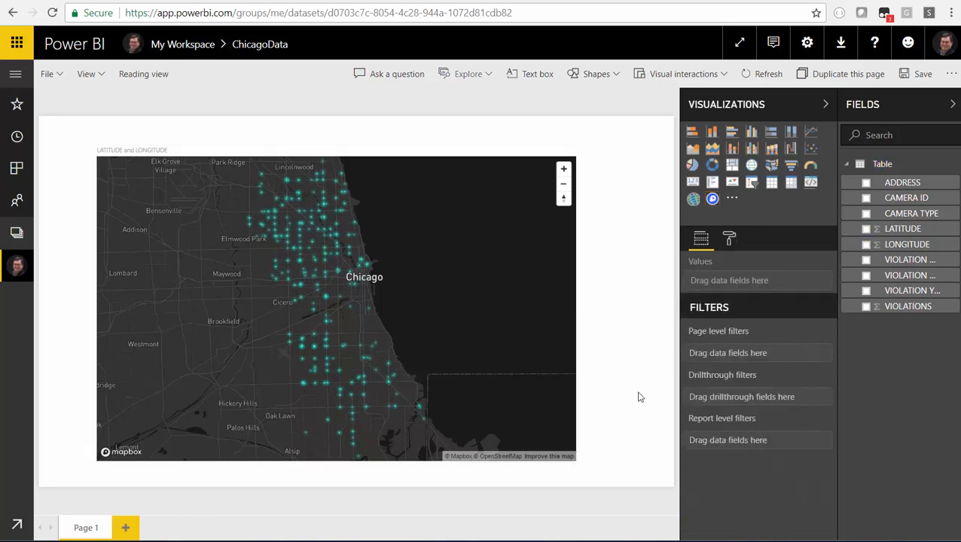
pyautogui.click(517, 151)
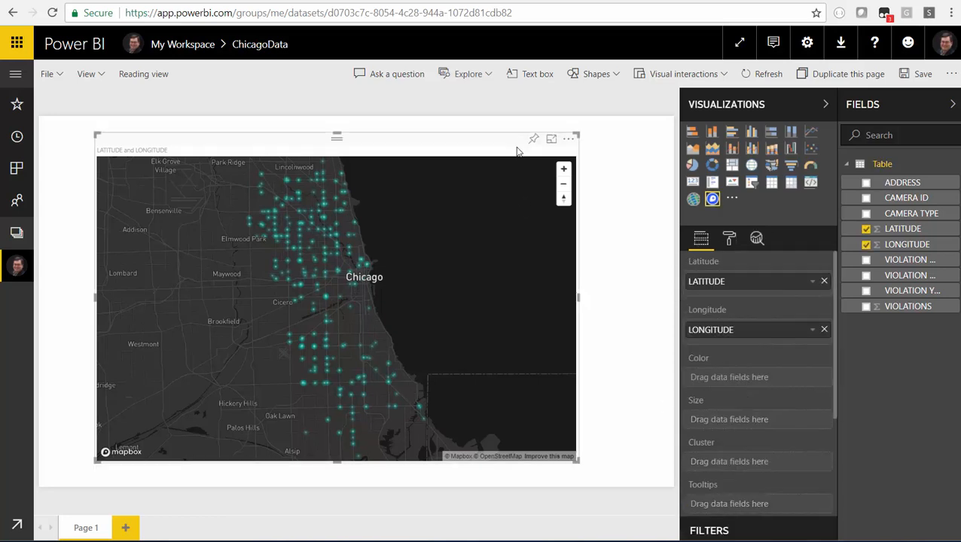
pyautogui.click(564, 170)
pyautogui.click(564, 172)
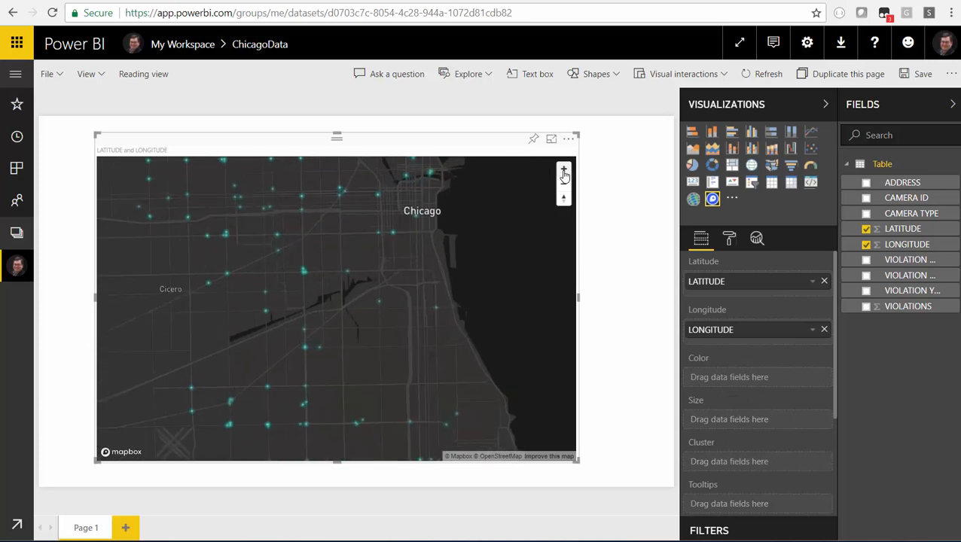
pyautogui.click(565, 188)
pyautogui.click(565, 189)
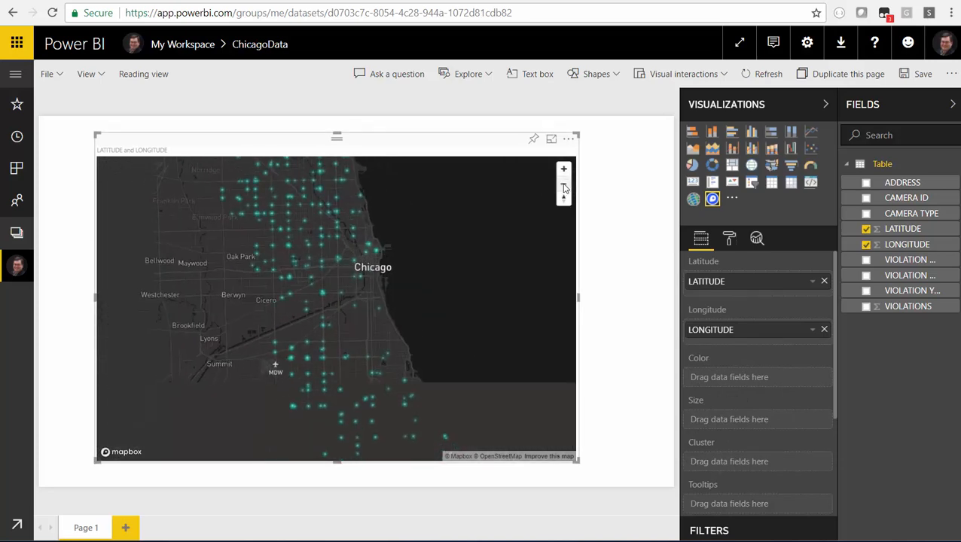
pyautogui.click(565, 189)
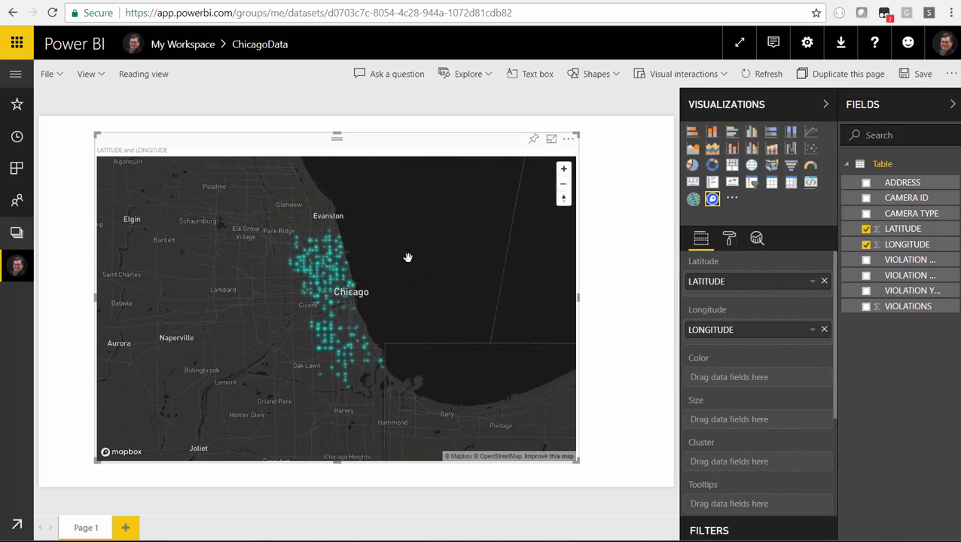
pyautogui.scroll(3, 371, 266)
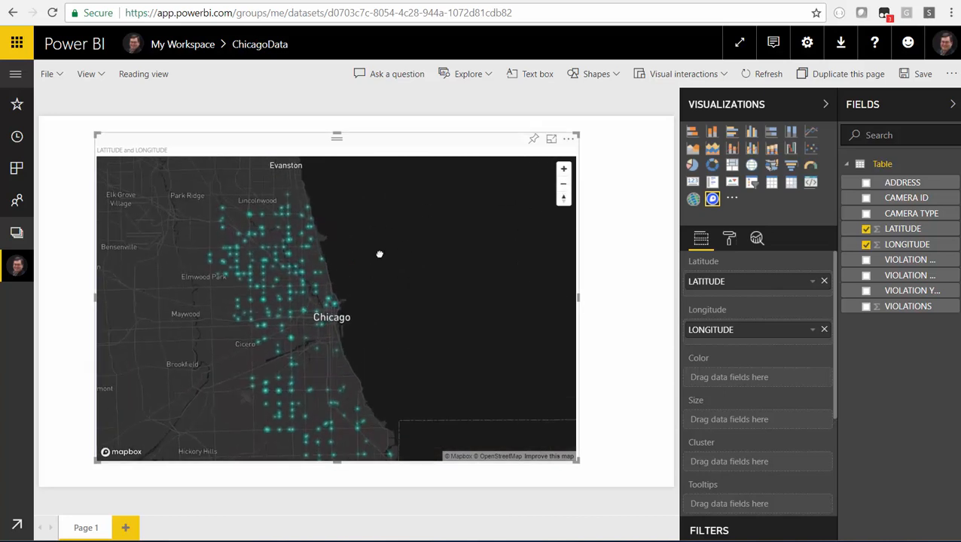
pyautogui.moveTo(379, 253); pyautogui.dragTo(401, 255)
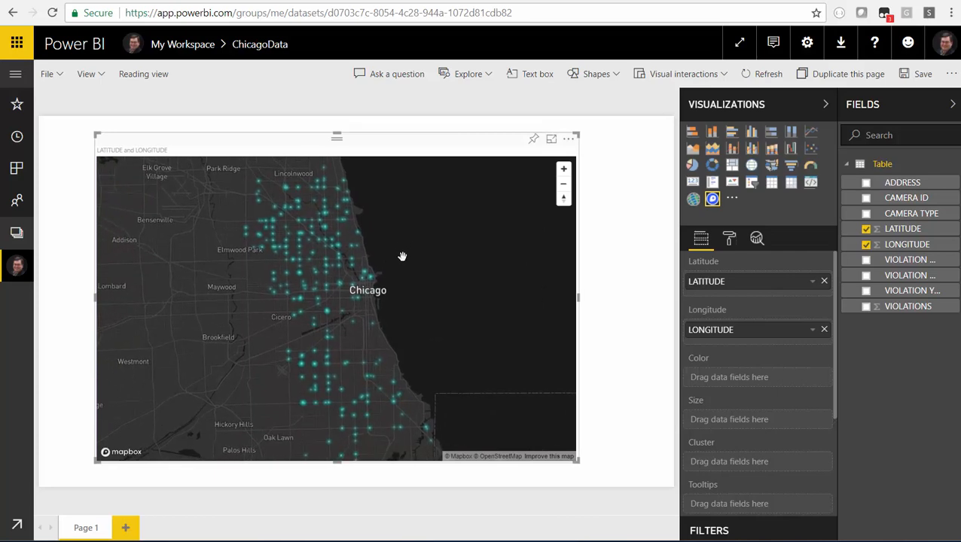